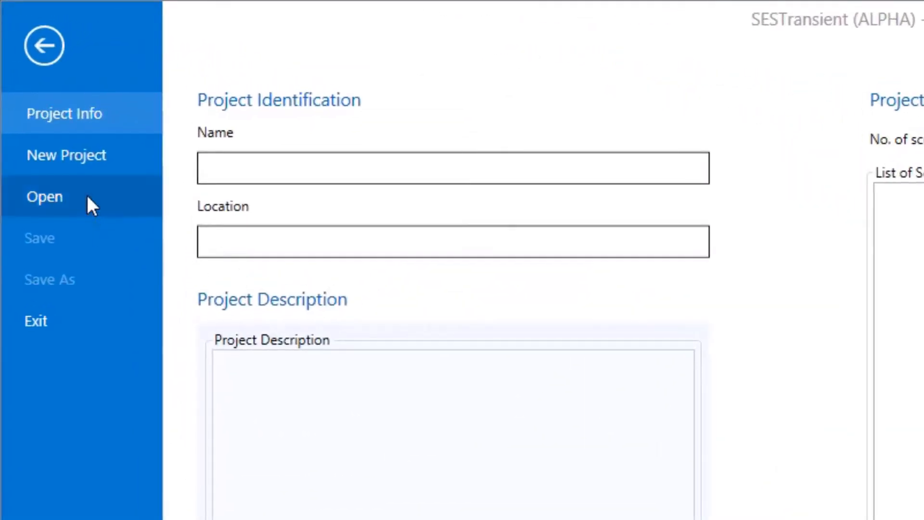
Create a new project named MyProject.
left_click(86, 199)
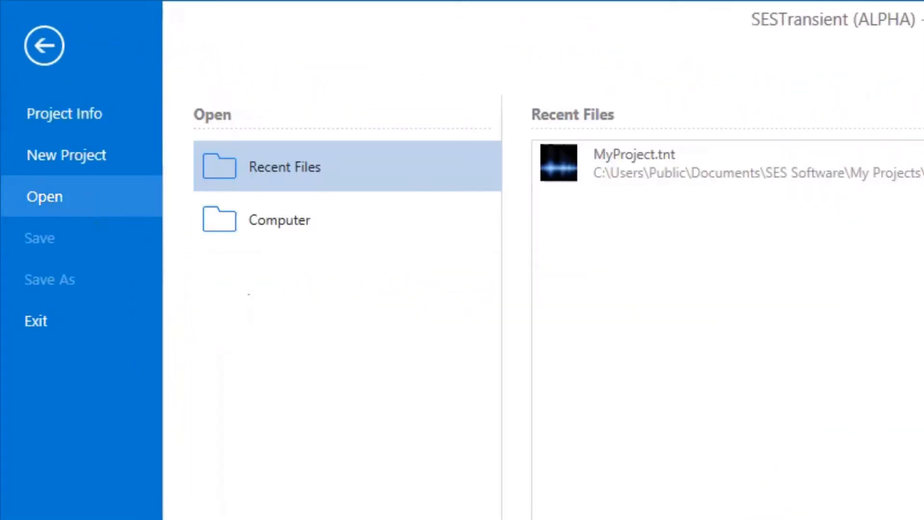
left_click(83, 154)
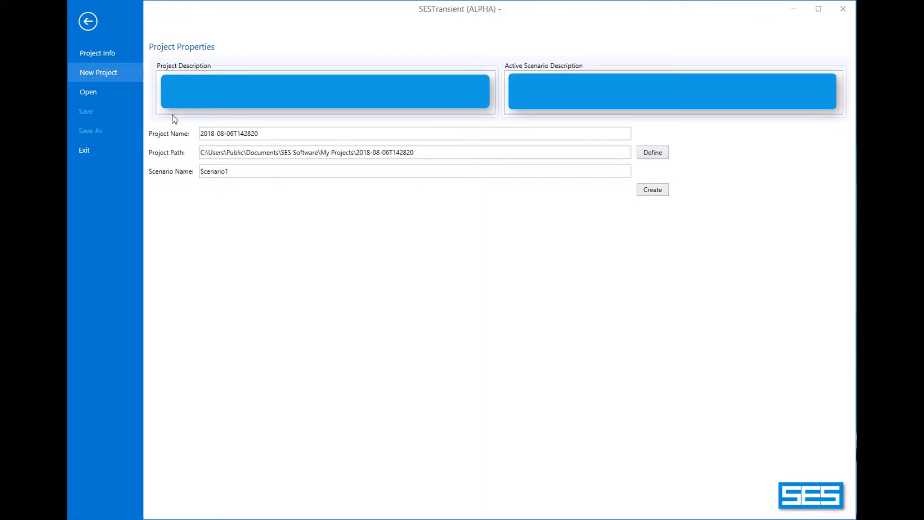
left_click_drag(268, 133, 198, 137)
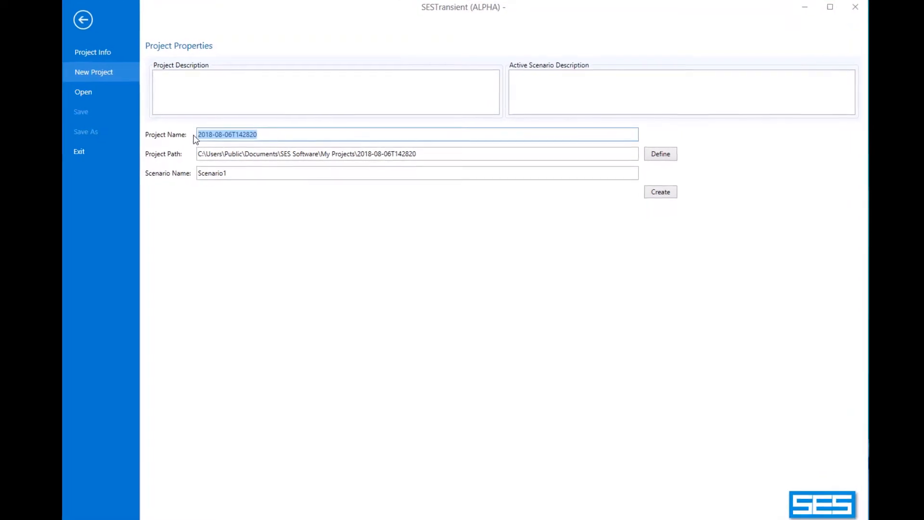
type("My")
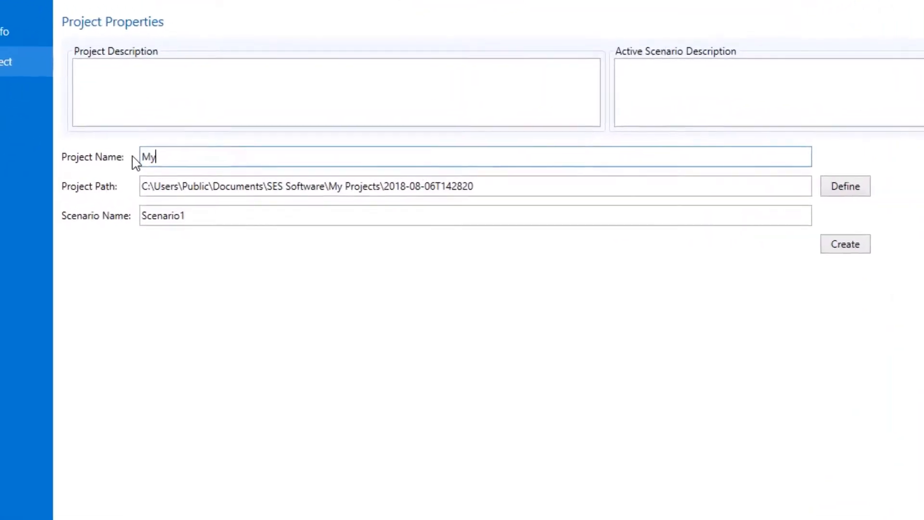
type("Proj")
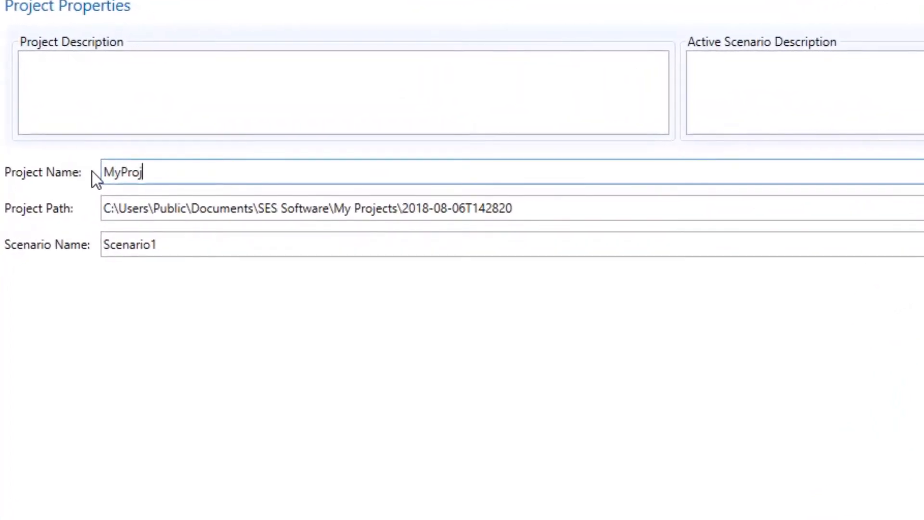
type("ect")
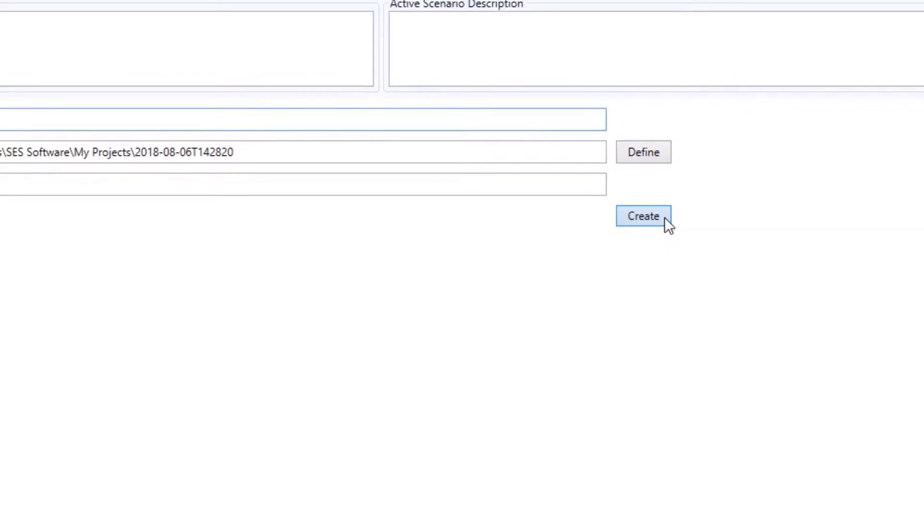
left_click(666, 219)
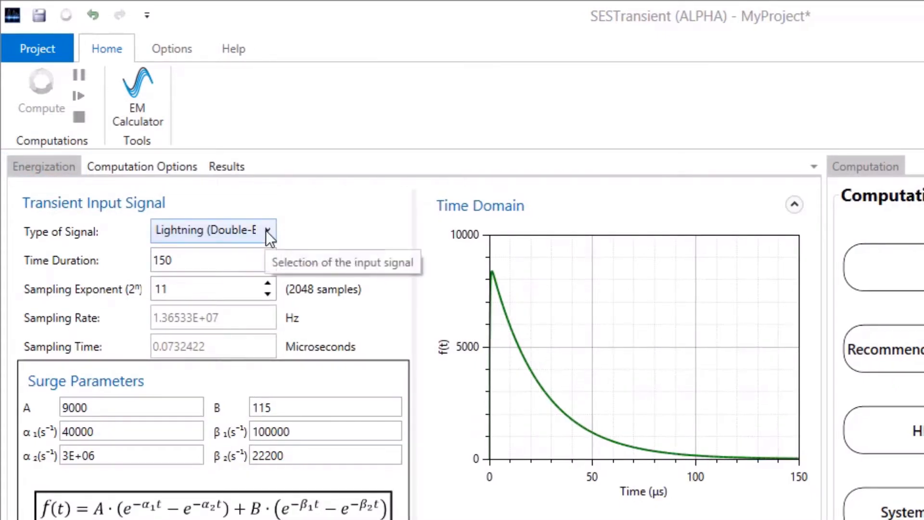
Set the signal type to Lightning (Heidler) with surge amplitudes A of 10000 and B of 5000.
left_click(266, 230)
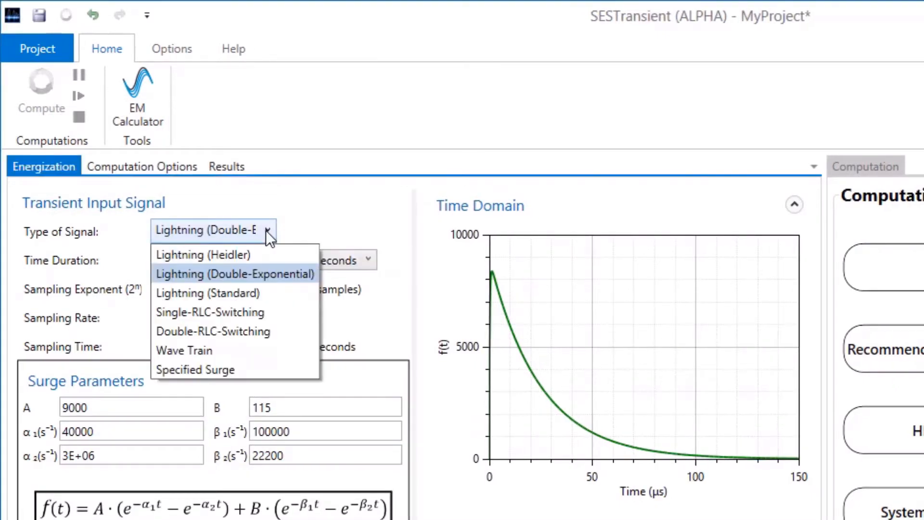
left_click(260, 253)
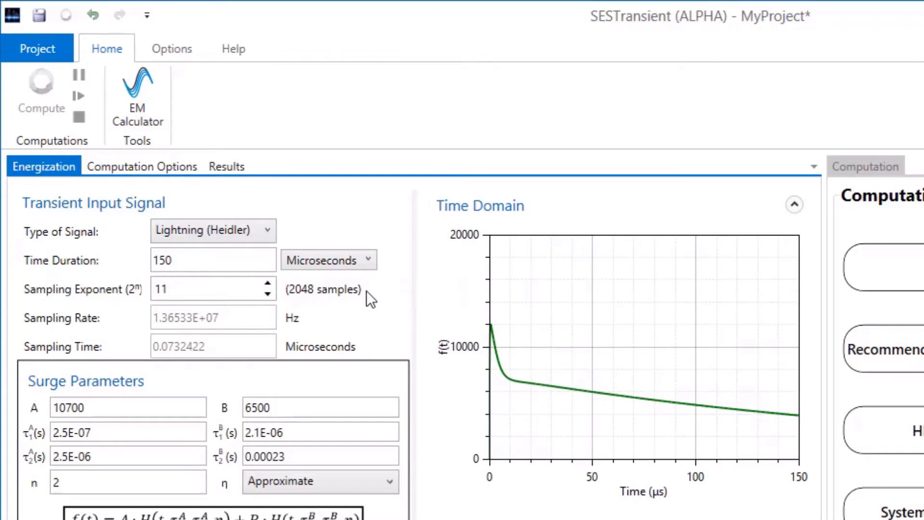
double_click(72, 409)
type("10000")
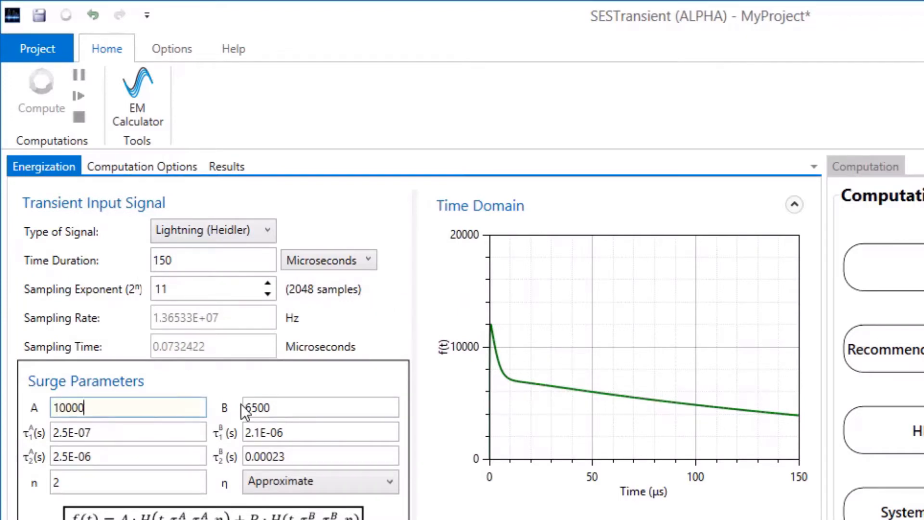
double_click(278, 407)
type("500")
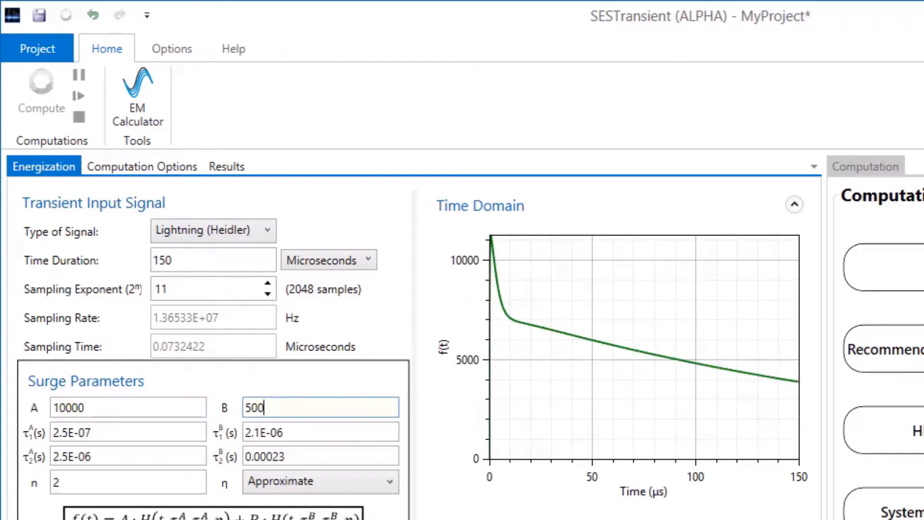
Set the Heidler time constants τ1A, τ1B and τ2A to 2E-06 and τ2B to 2E-05, then save the project.
double_click(67, 432)
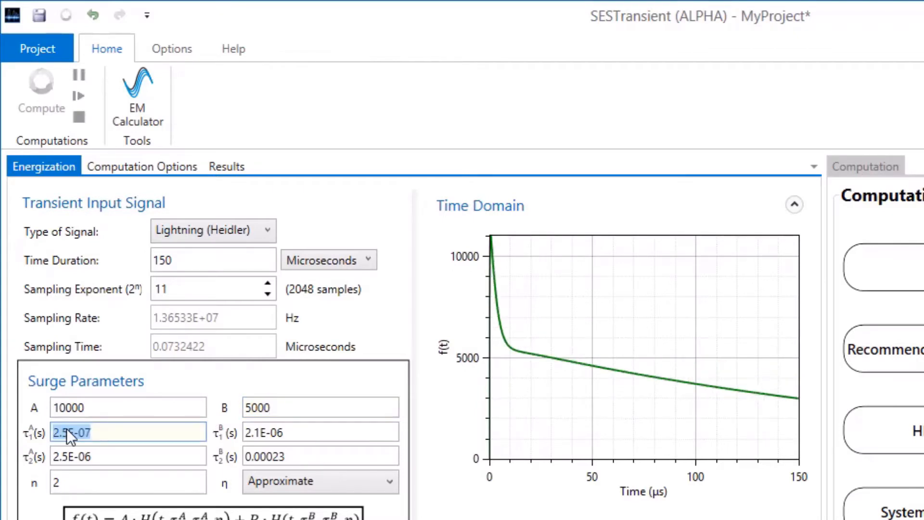
type("2E-6")
double_click(303, 433)
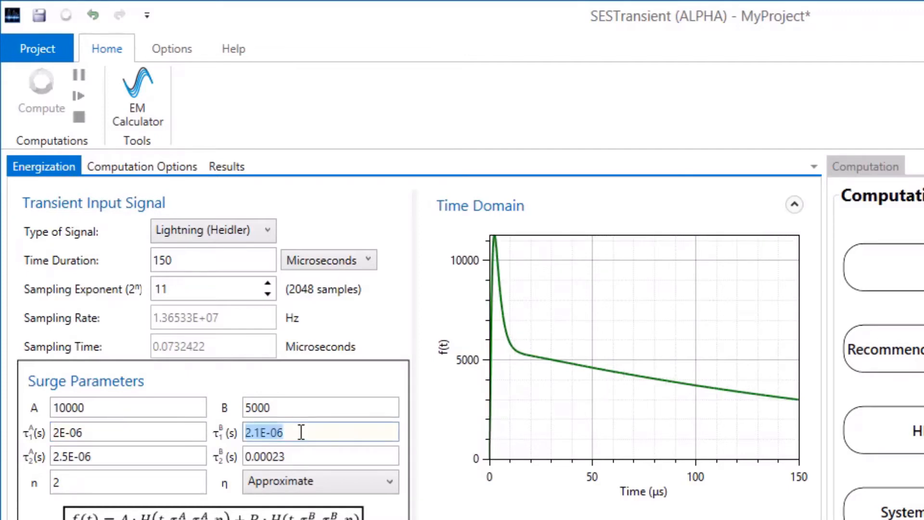
type("2E-6")
double_click(123, 457)
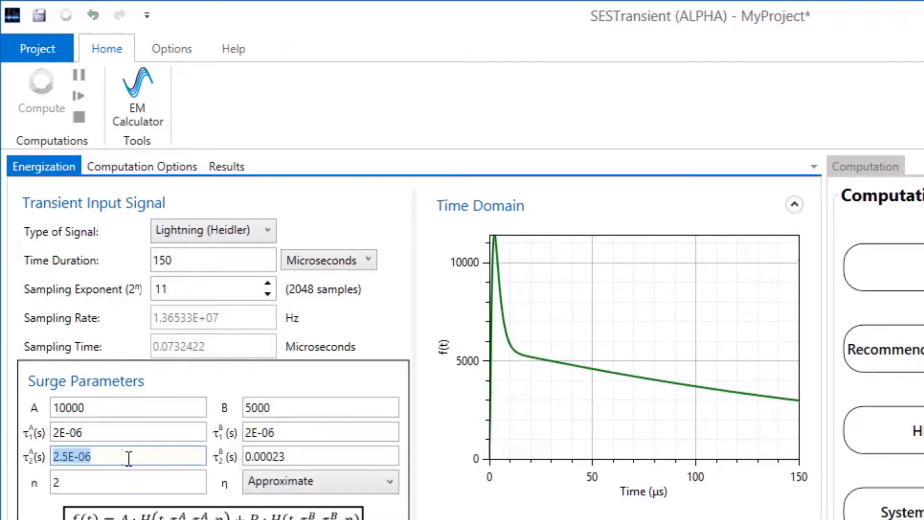
type("2E-6")
double_click(356, 457)
type("20E-6")
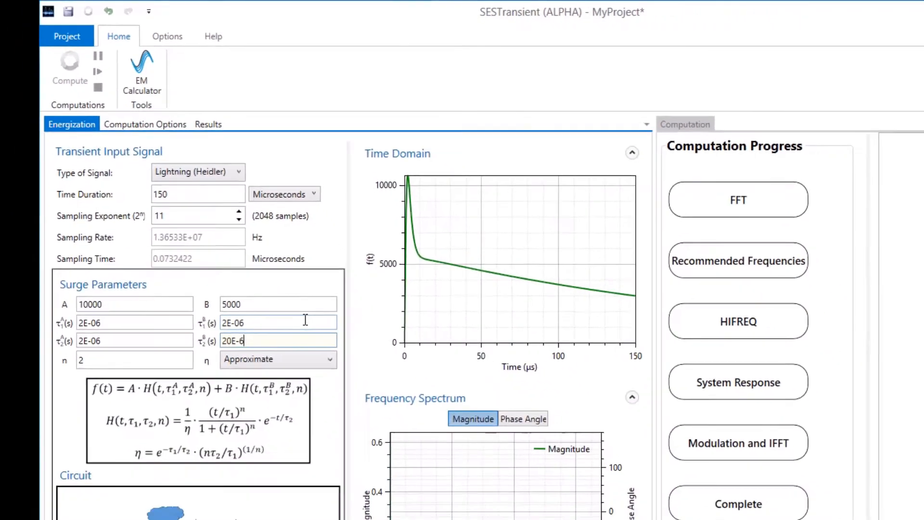
left_click(357, 429)
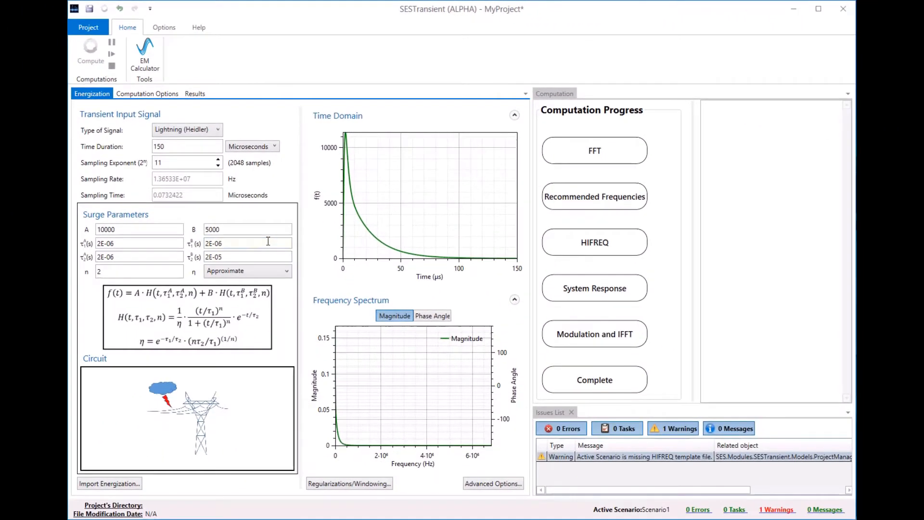
double_click(268, 241)
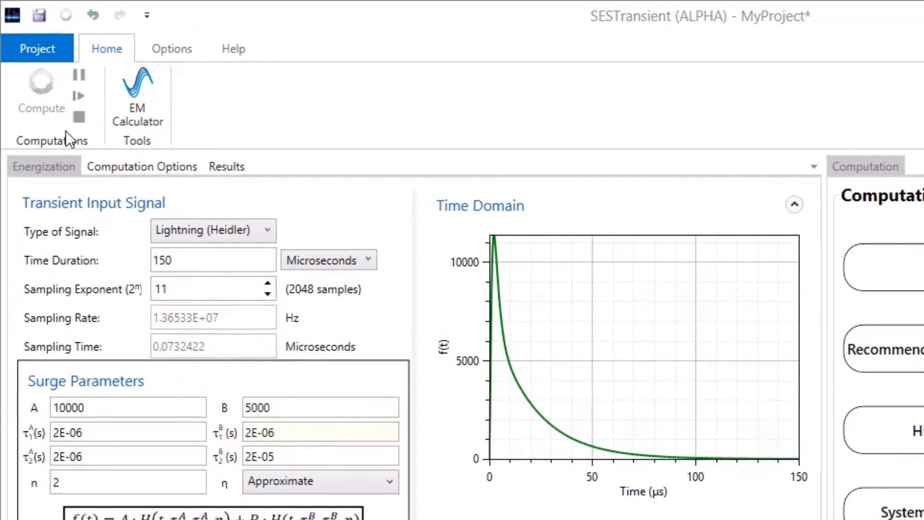
left_click(39, 11)
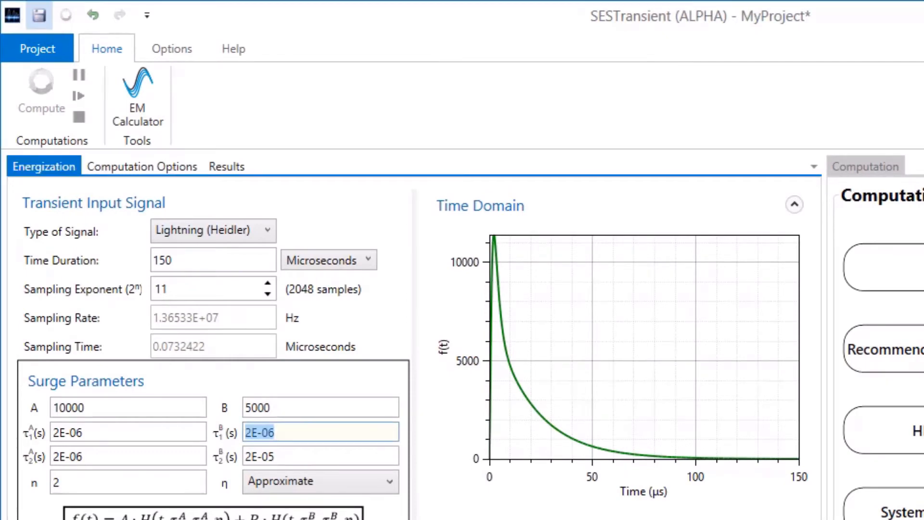
left_click(39, 15)
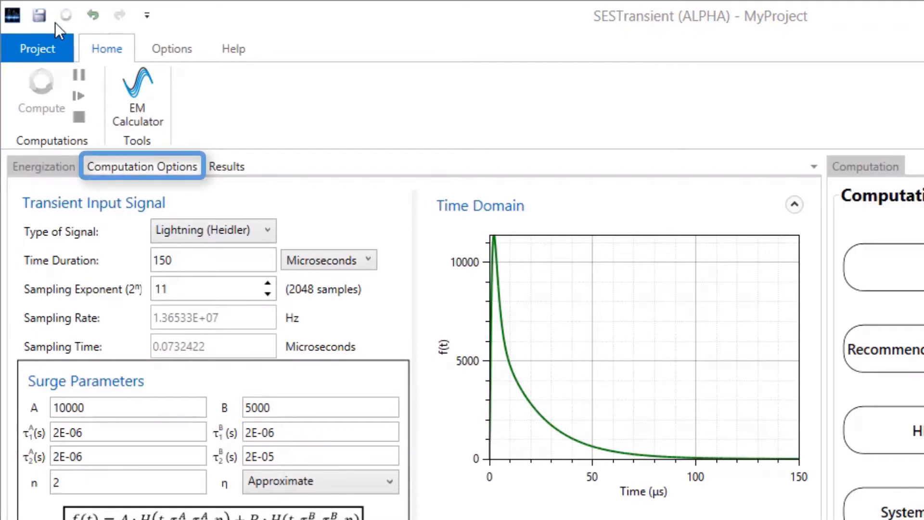
Add a conductor output request for GPR of Conductor Segment with segment number 1.
left_click(117, 164)
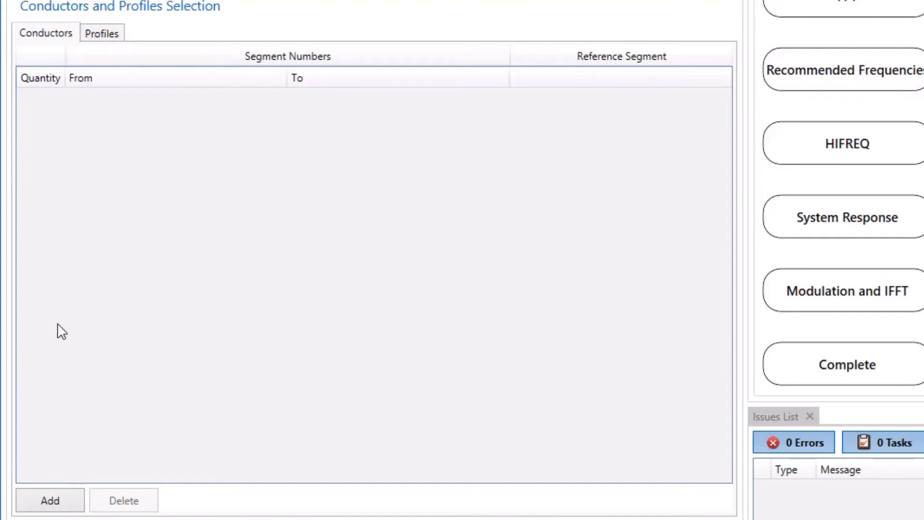
left_click(55, 499)
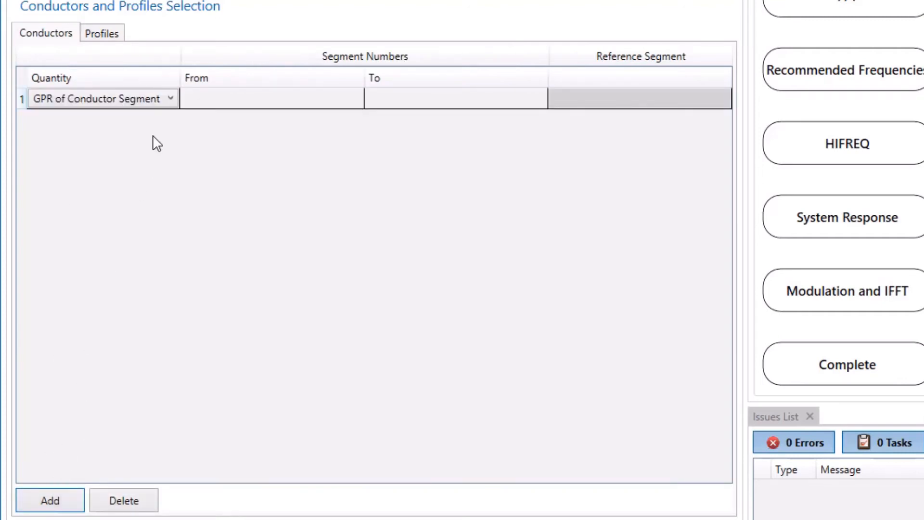
left_click(169, 99)
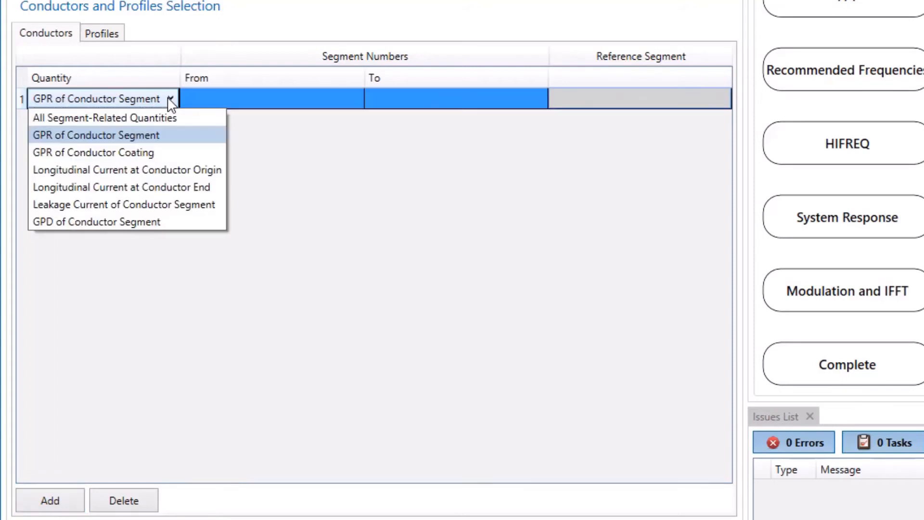
left_click(171, 102)
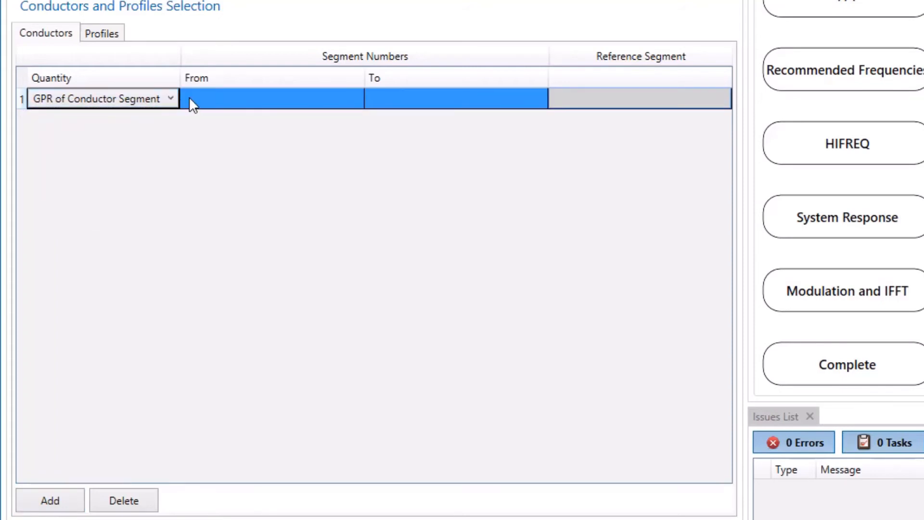
left_click(201, 99)
left_click(422, 98)
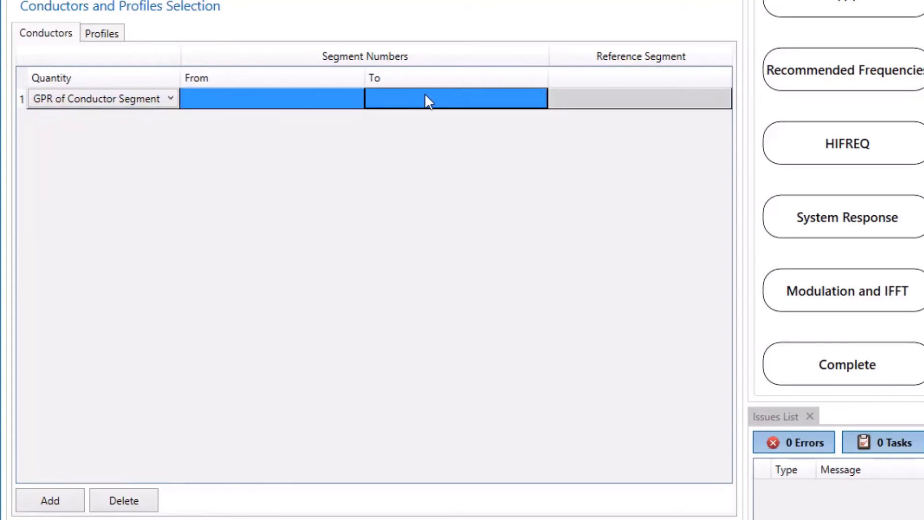
type("1")
key("Return")
Add a Scalar Potentials profile request for points 1 to 3 on profile 1.
left_click(319, 59)
left_click(112, 36)
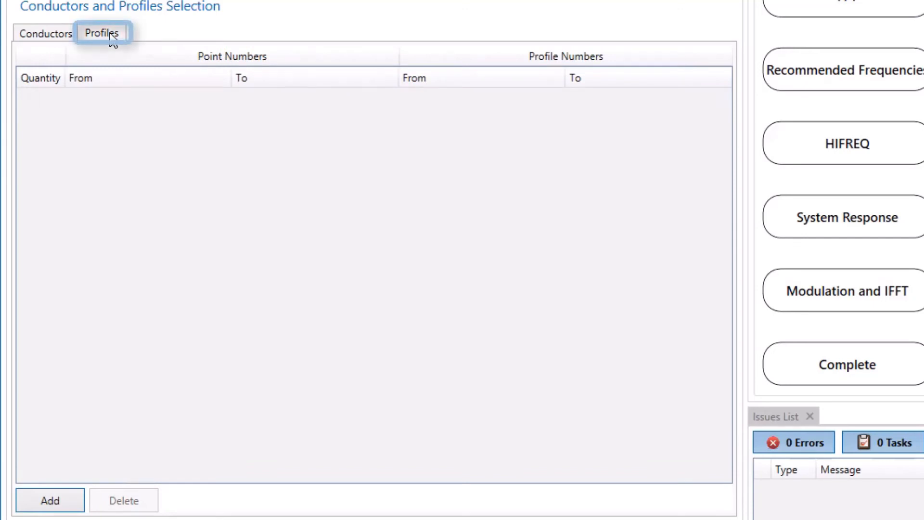
left_click(58, 502)
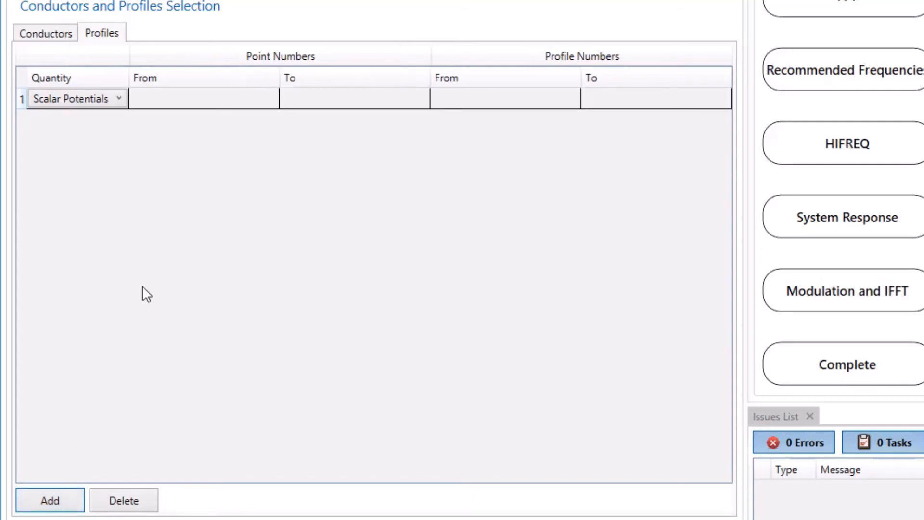
left_click_drag(201, 105, 295, 103)
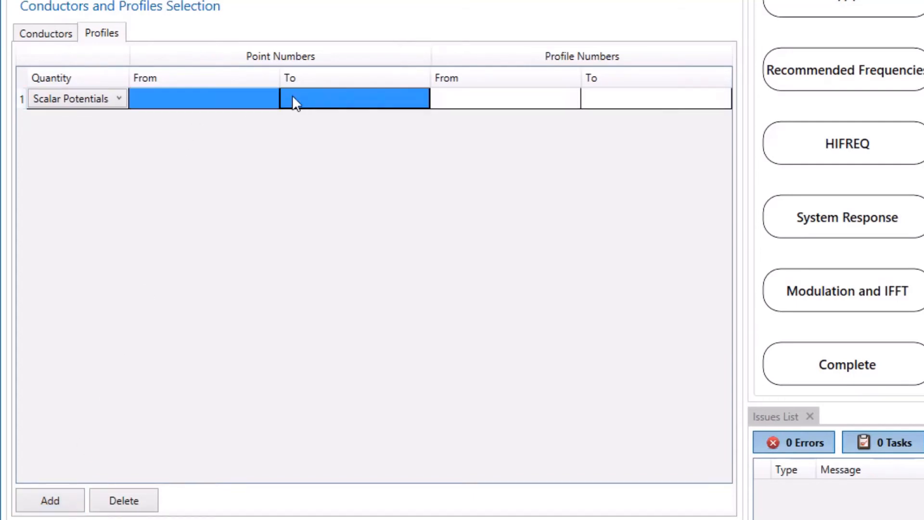
left_click(258, 106)
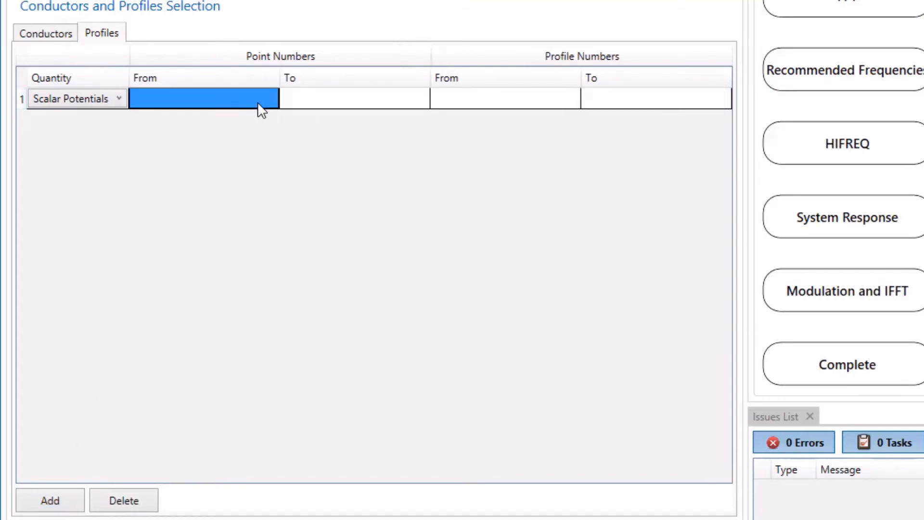
type("1")
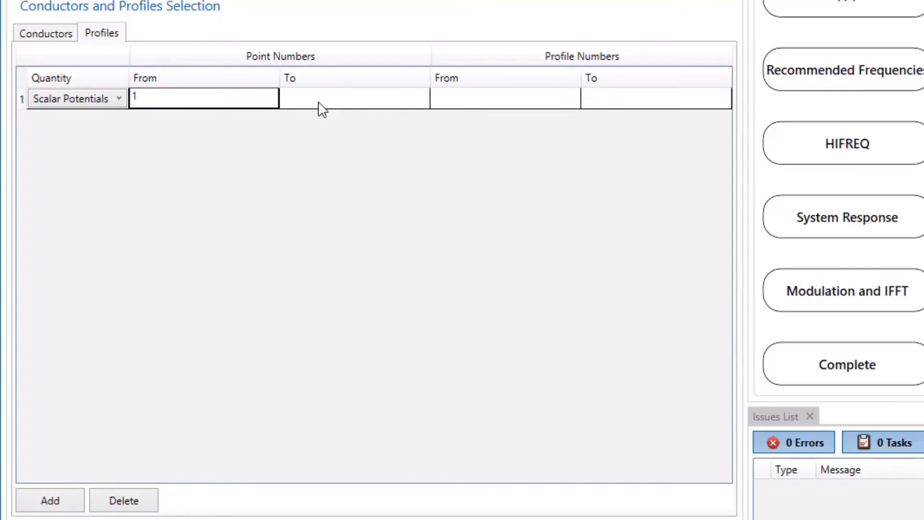
left_click(331, 100)
type("3")
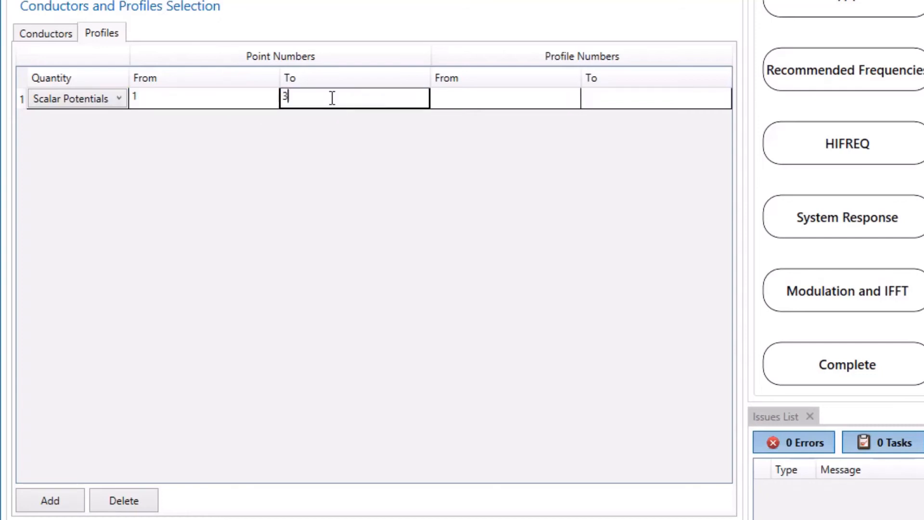
left_click_drag(456, 99, 592, 103)
type("1")
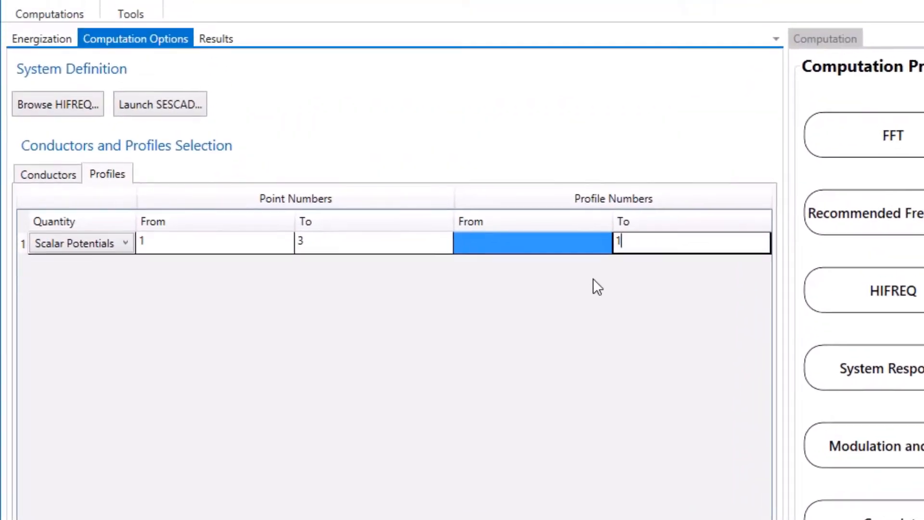
key("Return")
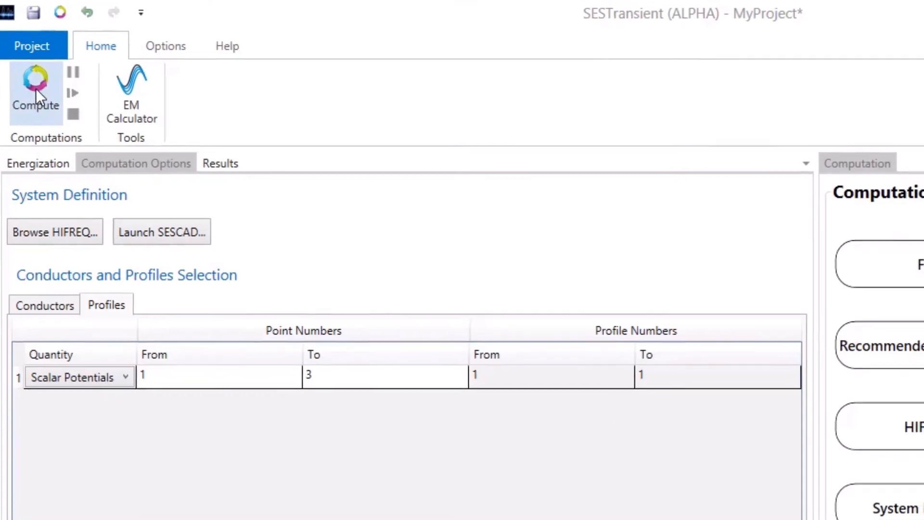
Run the computation and plot the results.
left_click(41, 92)
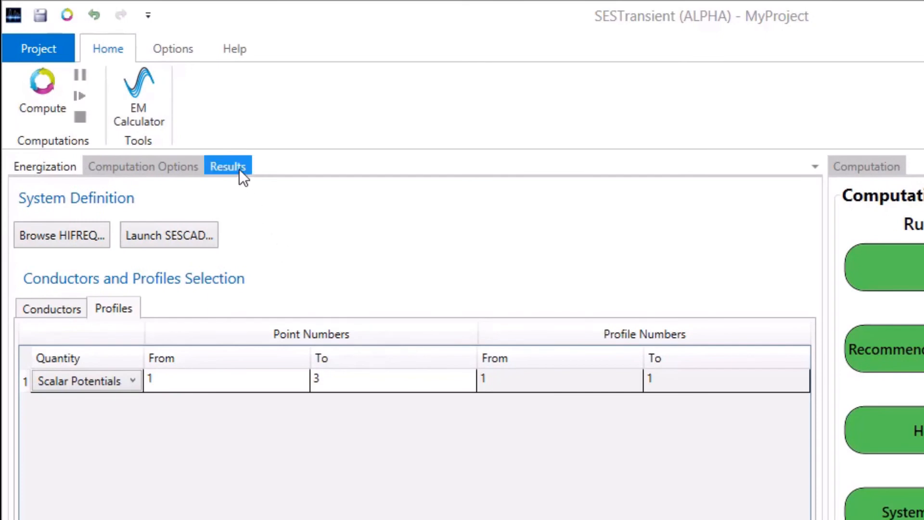
left_click(239, 169)
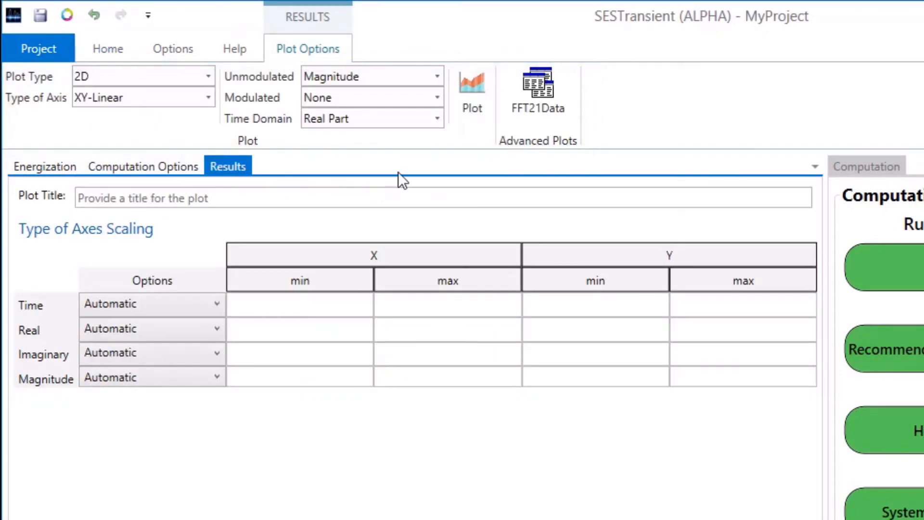
left_click(466, 126)
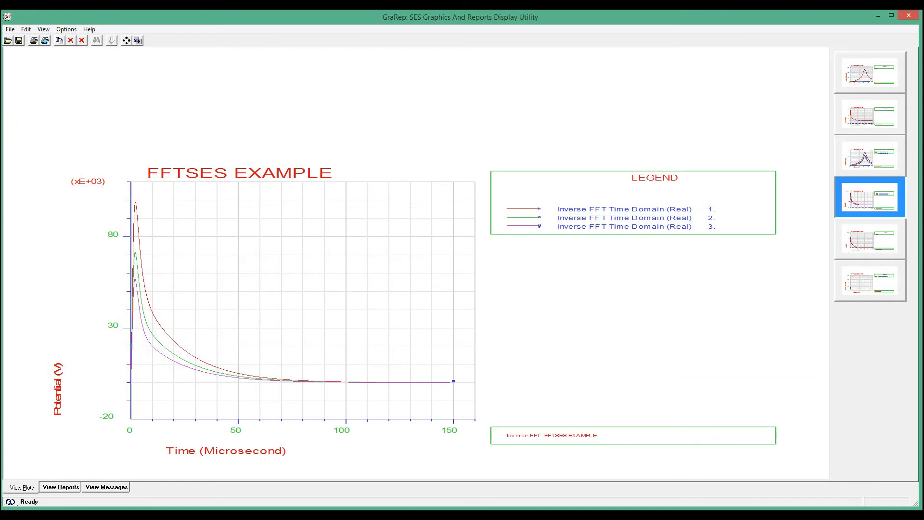